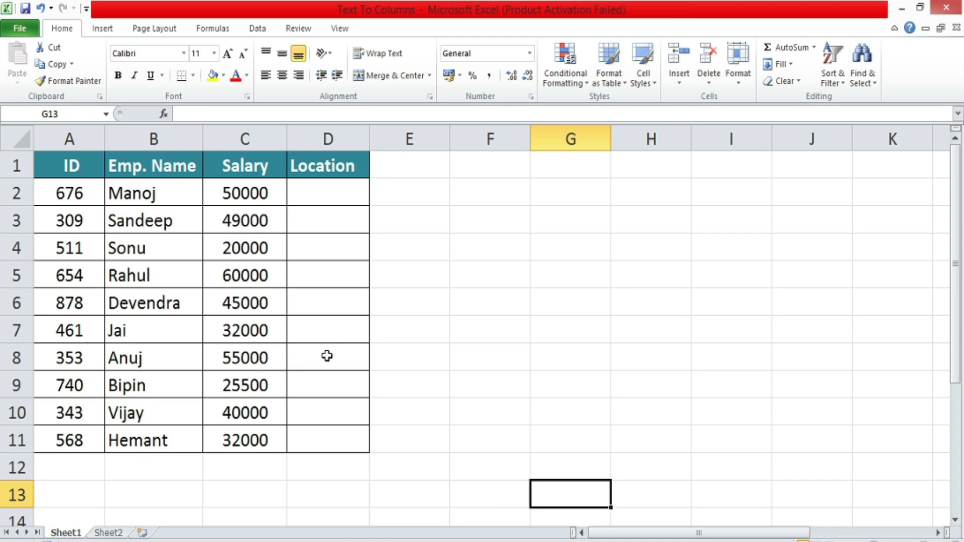
Compare the Sheet1 employee table with the Sheet2 name-and-location list.
click(114, 533)
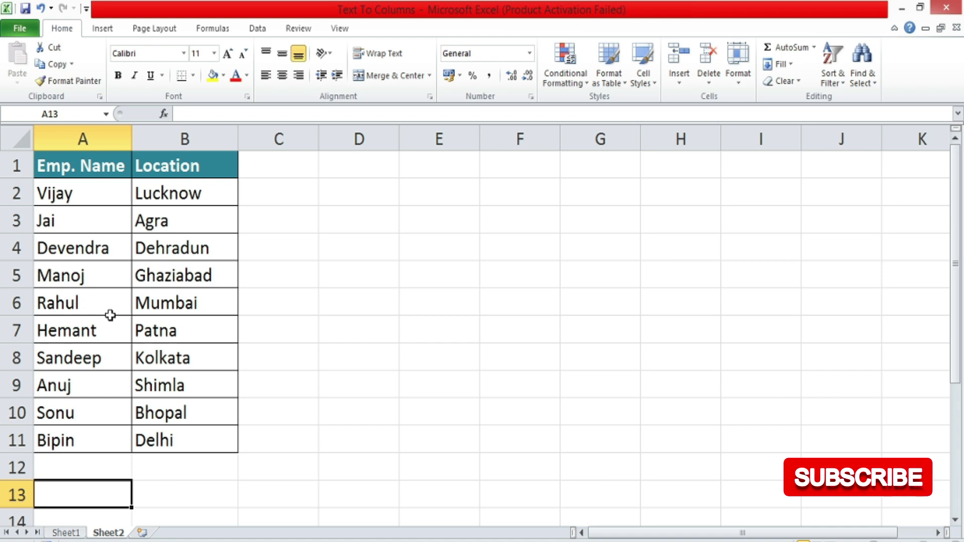
click(75, 533)
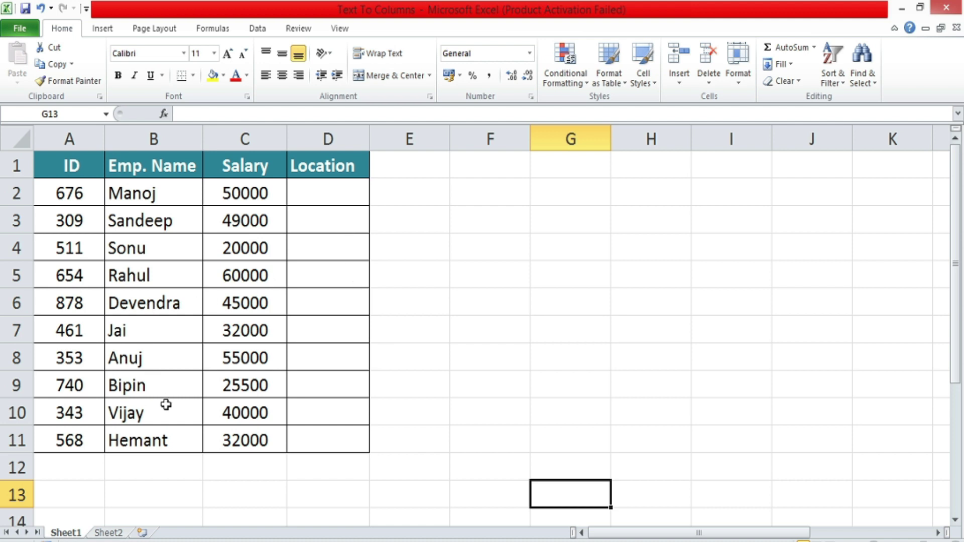
click(108, 532)
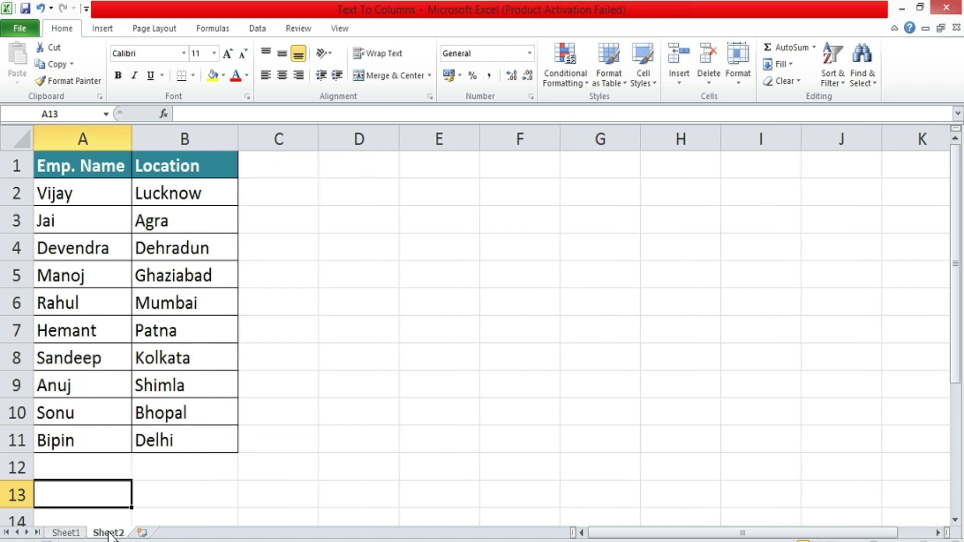
click(80, 534)
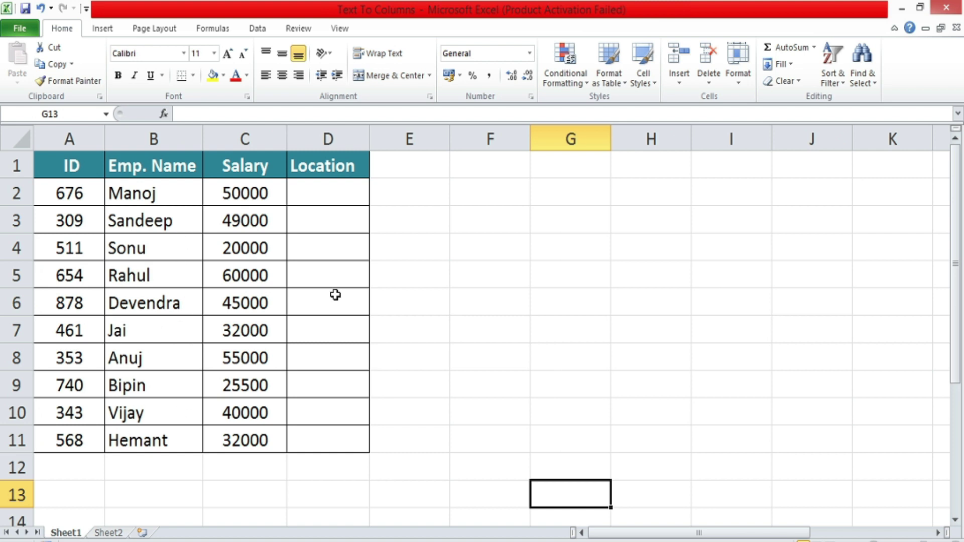
click(490, 357)
Start =VLOOKUP(B2, in D2, using Manoj's name as the lookup value.
click(330, 192)
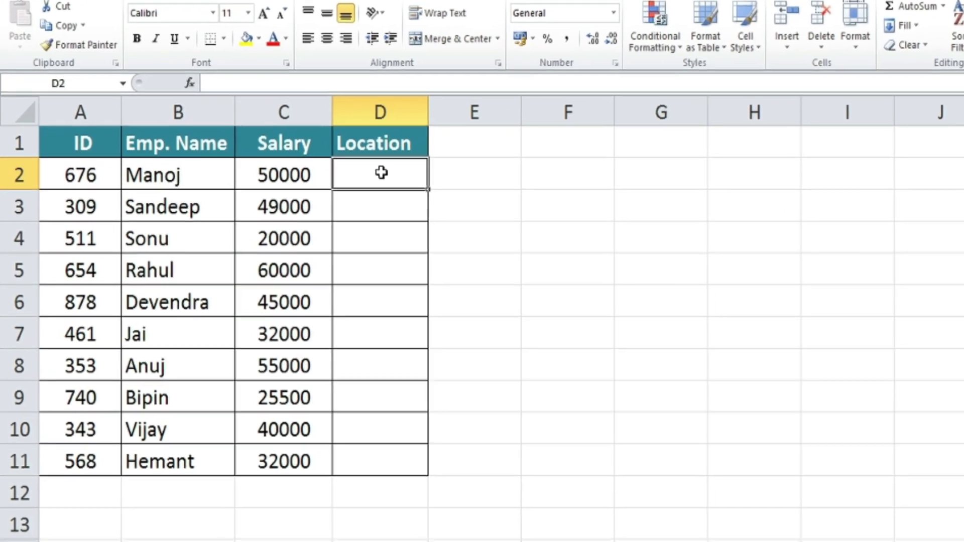
text(=vl)
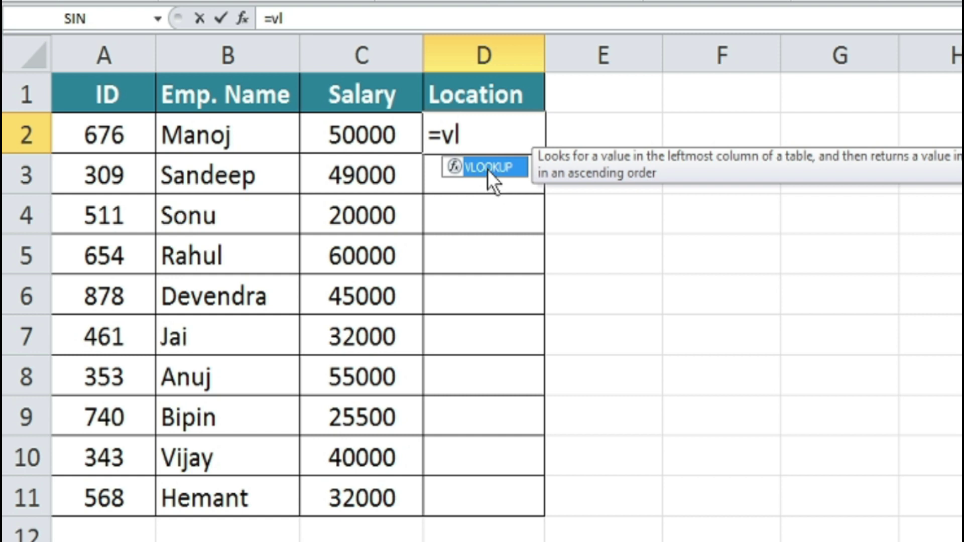
double_click(487, 169)
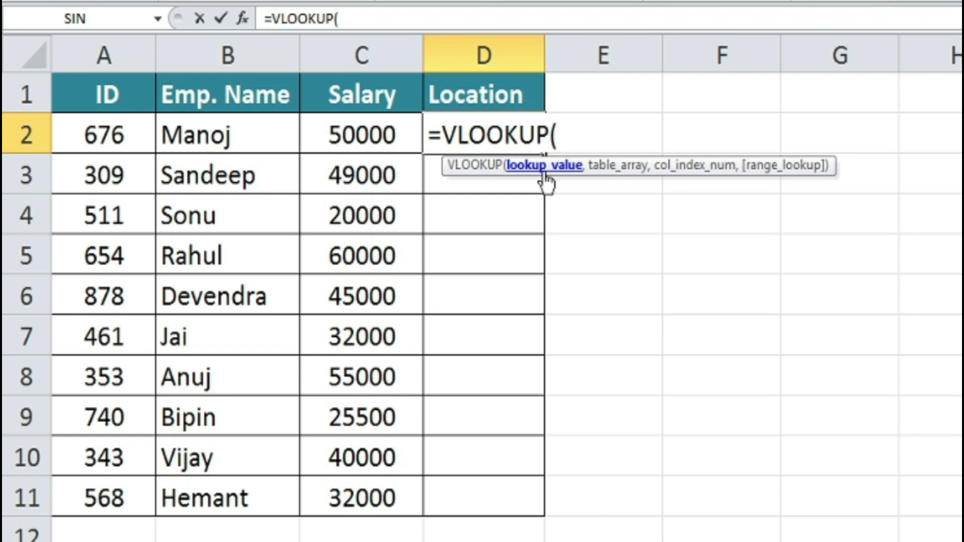
click(272, 137)
text(,)
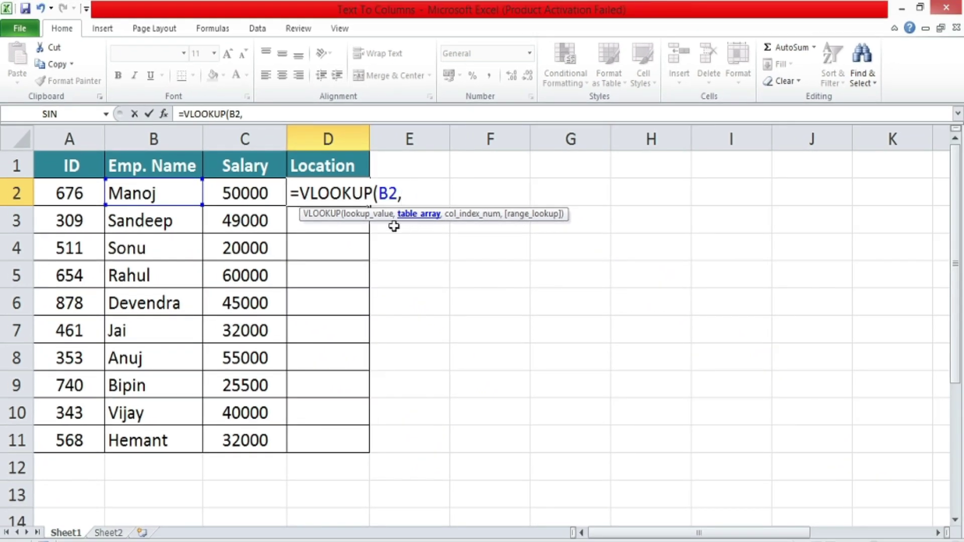
Complete D2 as =VLOOKUP(B2,Sheet2!A1:B11,2,0) so it returns Ghaziabad.
click(121, 533)
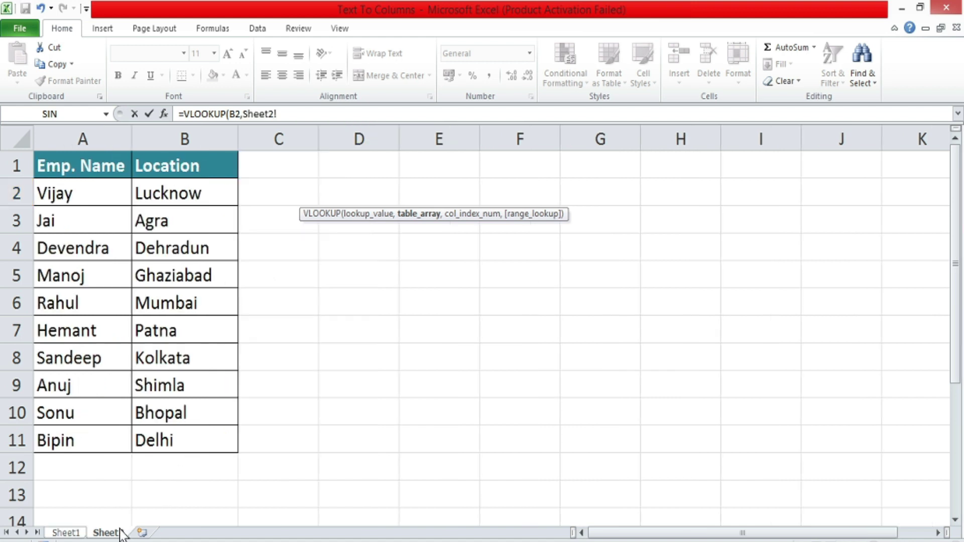
click(67, 163)
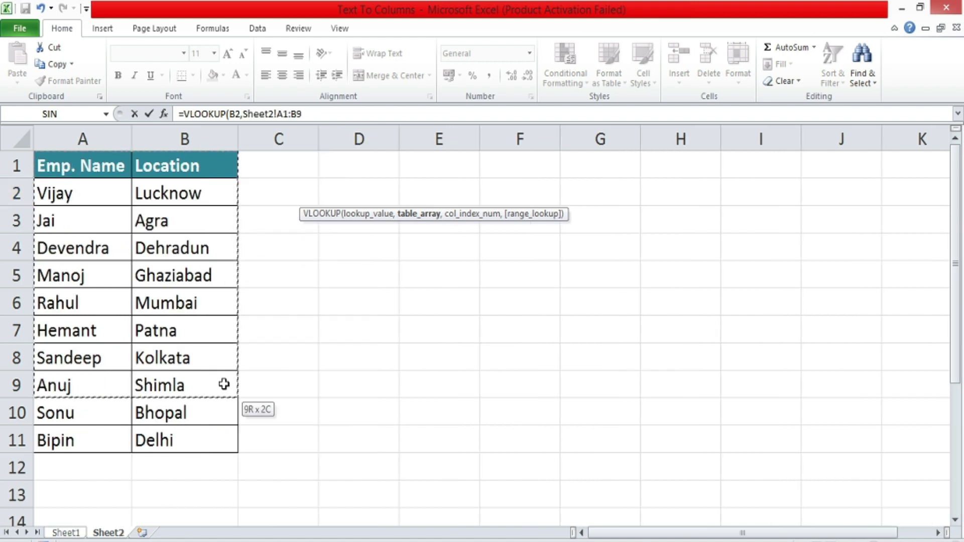
drag(68, 163, 215, 431)
click(332, 114)
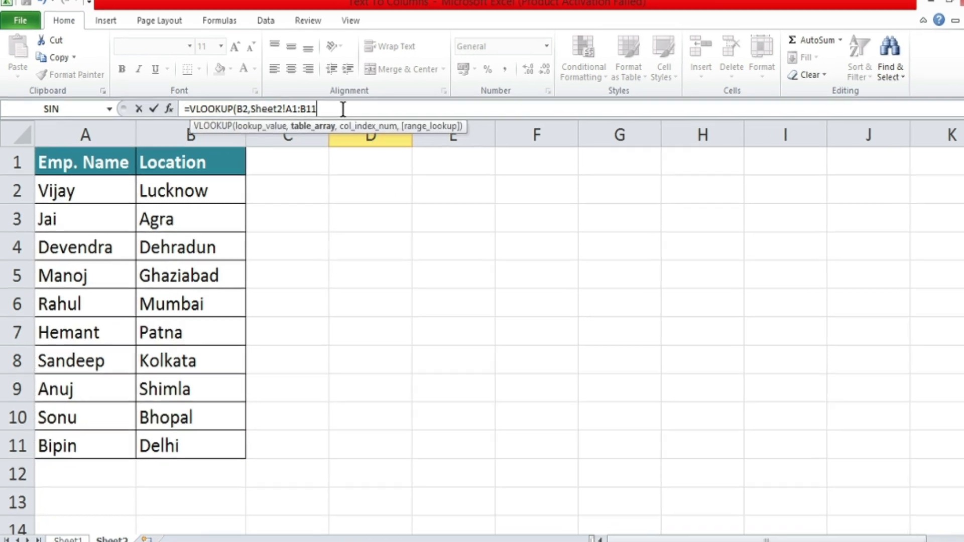
text(,)
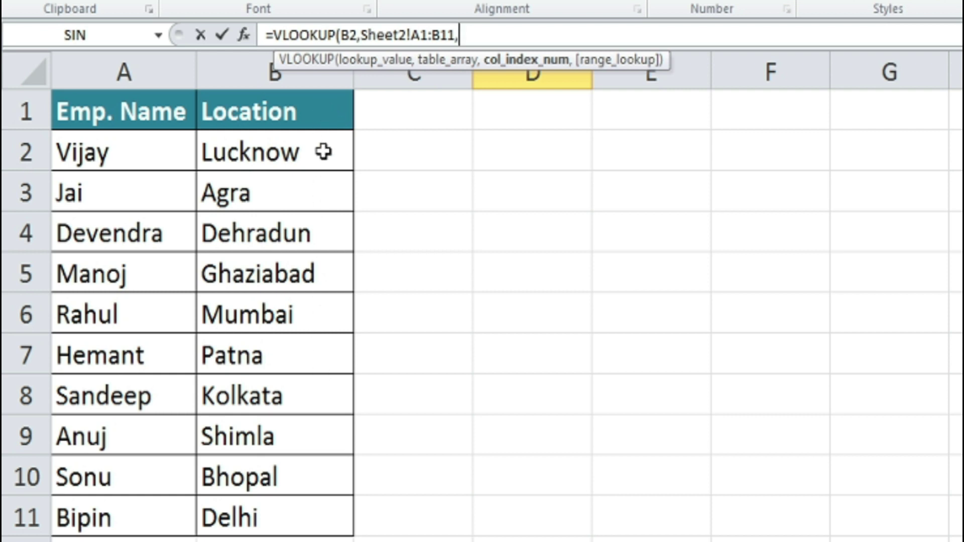
text(2,)
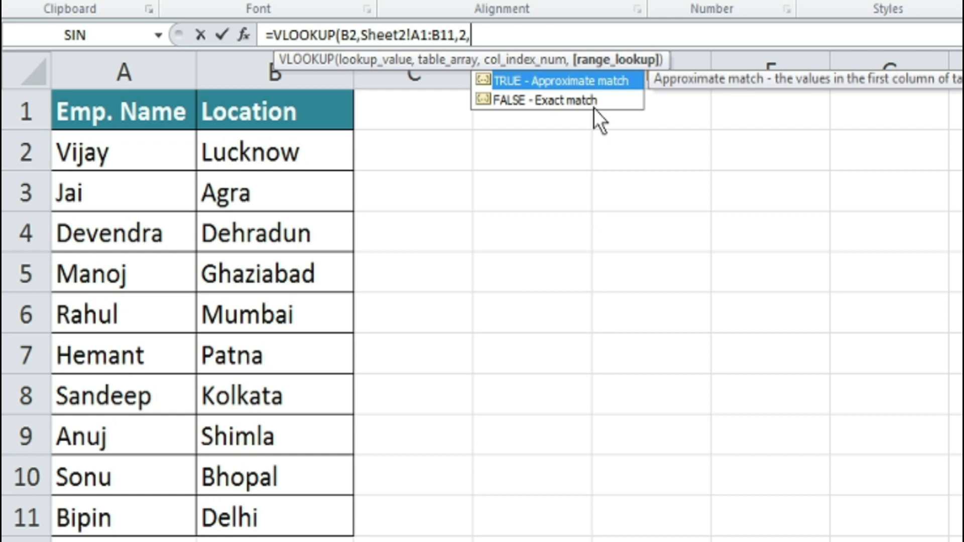
text(0)
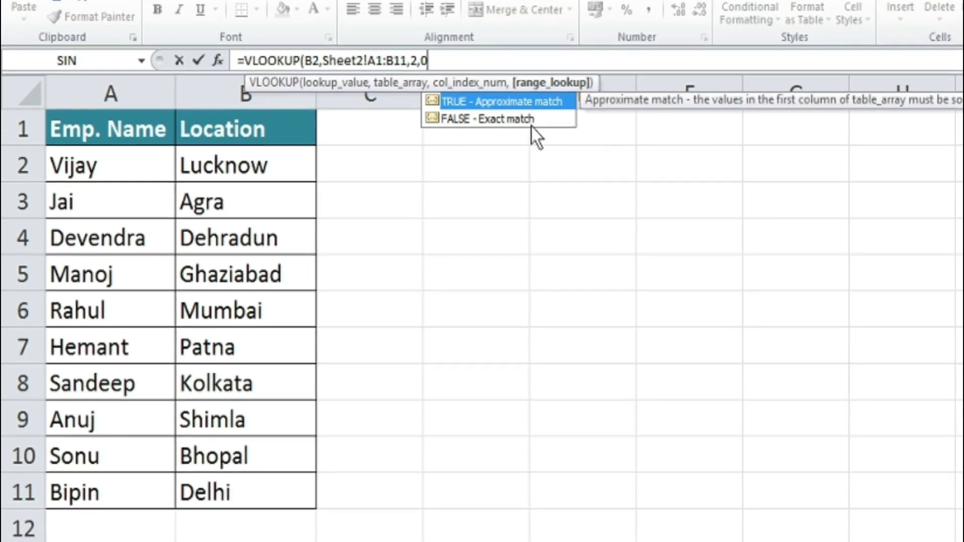
text())
key(Return)
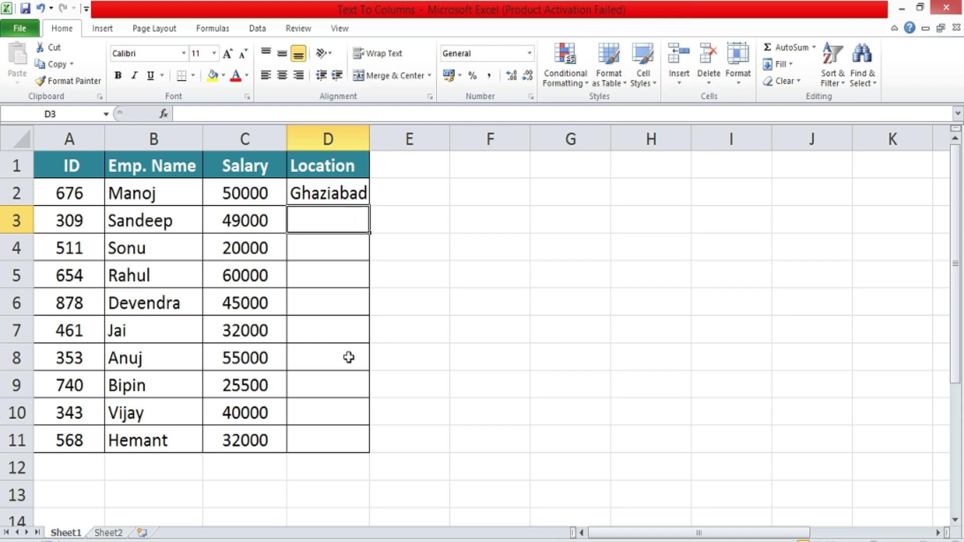
Make D2's lookup range absolute as Sheet2!$A$1:$B$11 with F4.
click(348, 195)
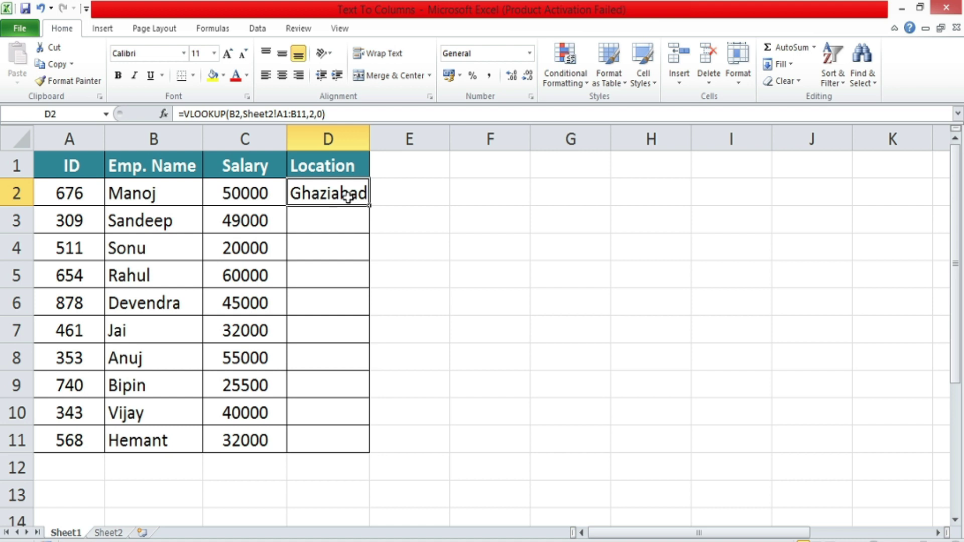
key(F2)
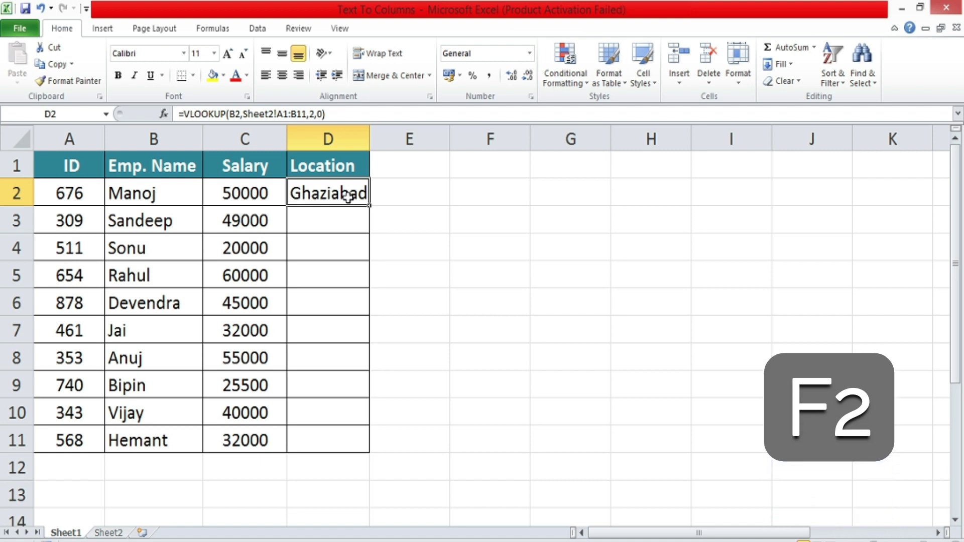
key(F2)
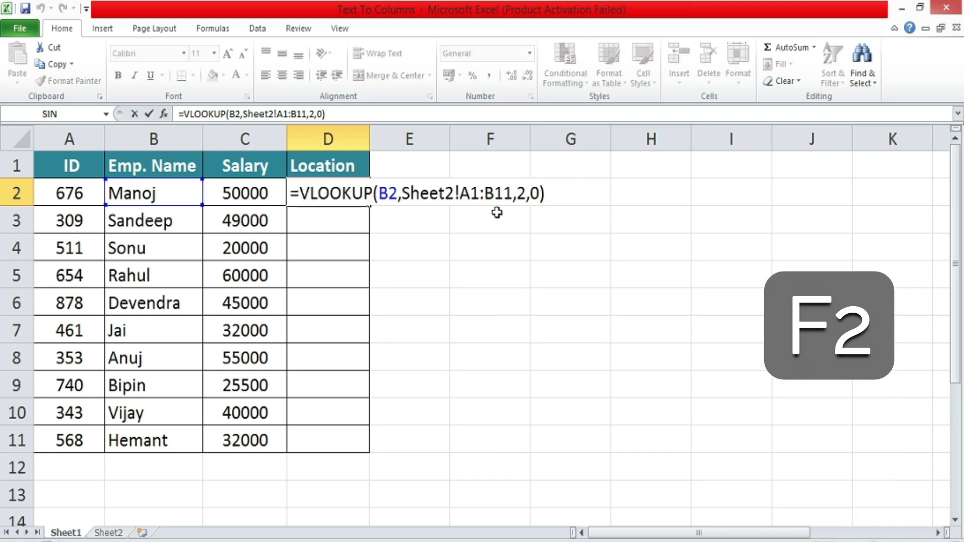
drag(460, 193, 512, 195)
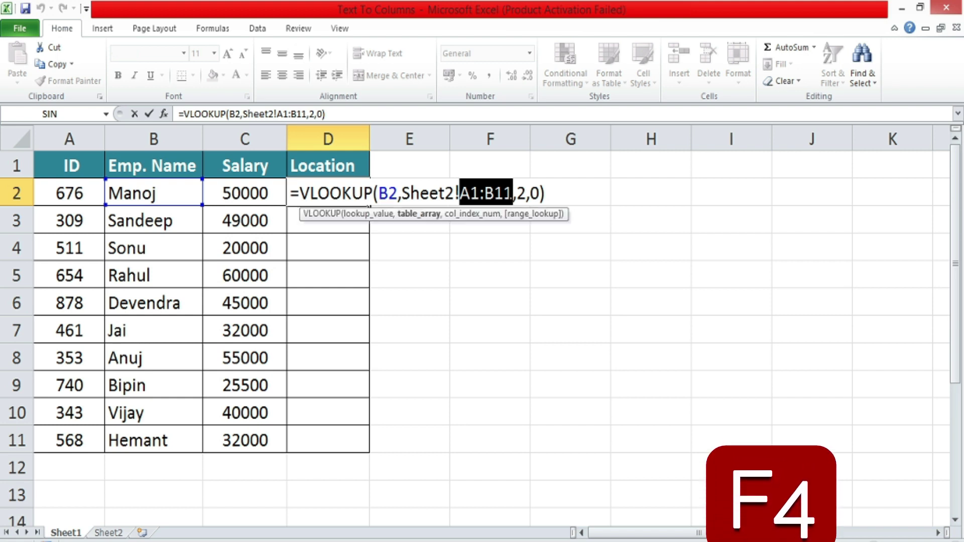
key(F4)
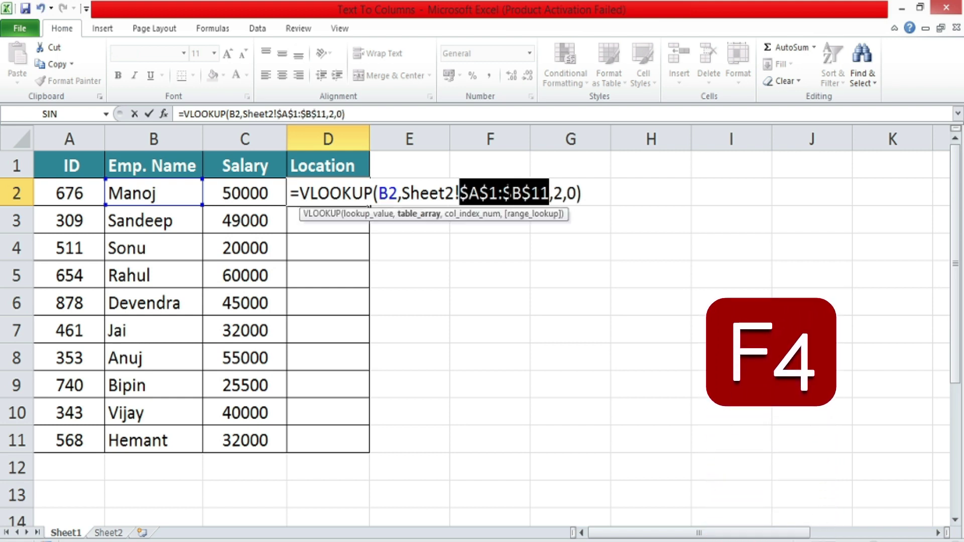
key(Return)
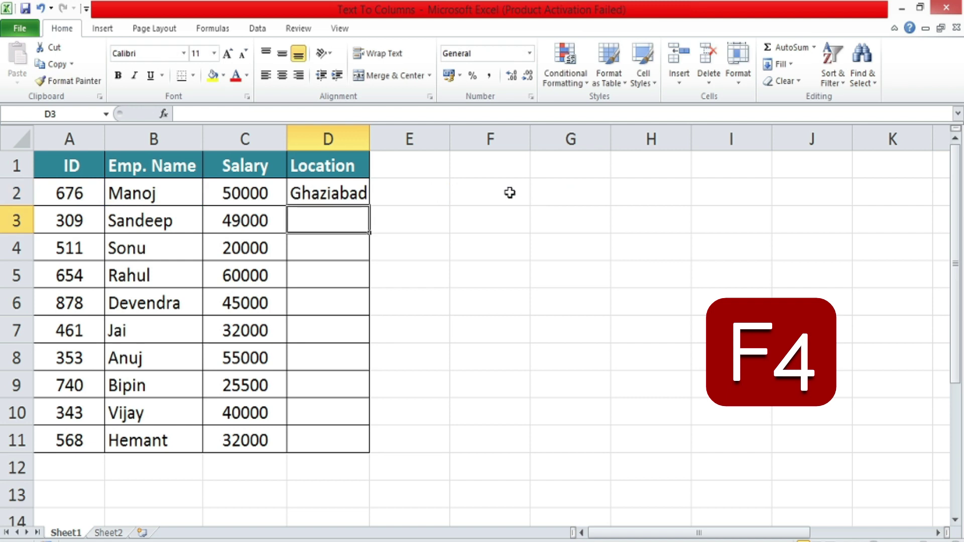
click(364, 196)
Fill D2's lookup formula down to D11 so every employee gets a location.
drag(364, 198, 376, 444)
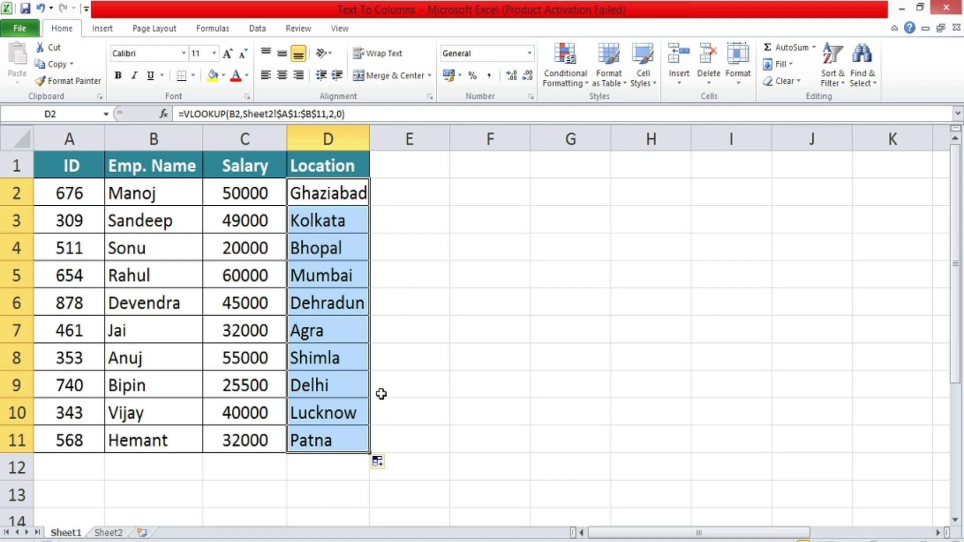
click(396, 397)
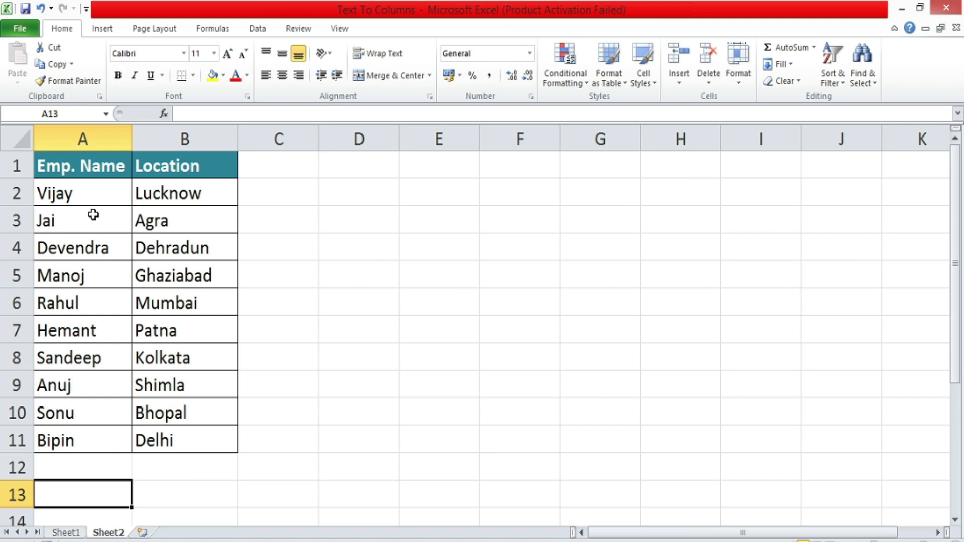
Return to Sheet1 to view the Location column filled from Ghaziabad to Patna.
key(ctrl+Page_Up)
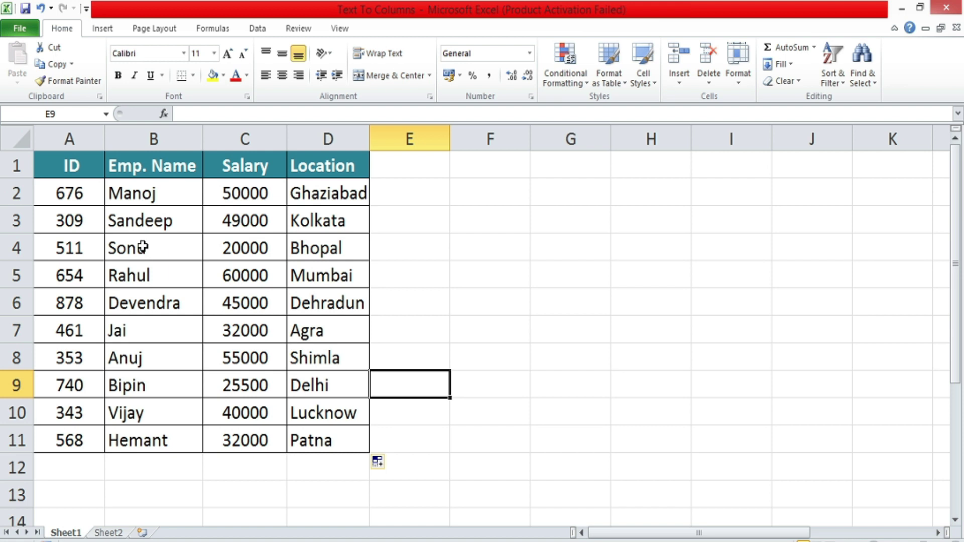
Clear the Location column D and begin a VLOOKUP formula in F5.
click(327, 136)
right_click(327, 126)
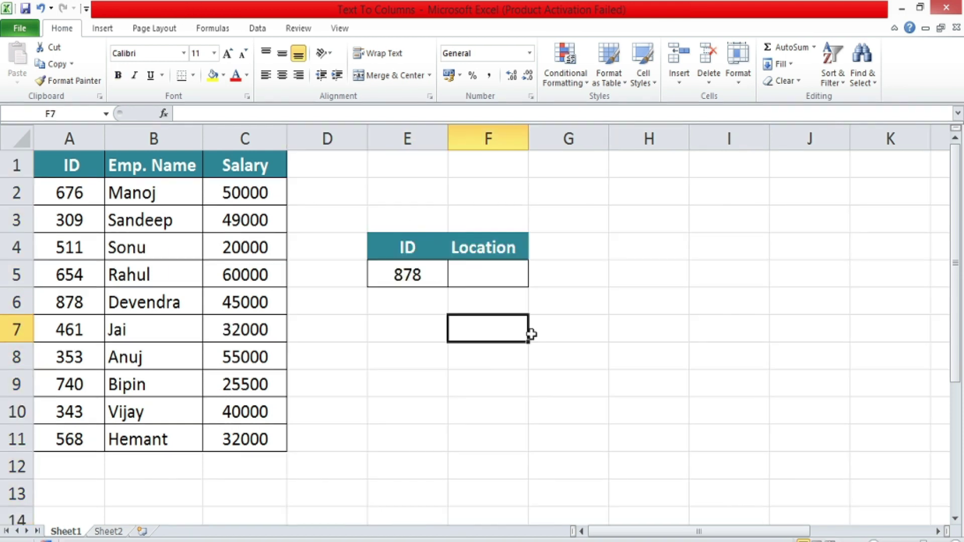
click(510, 273)
text(=)
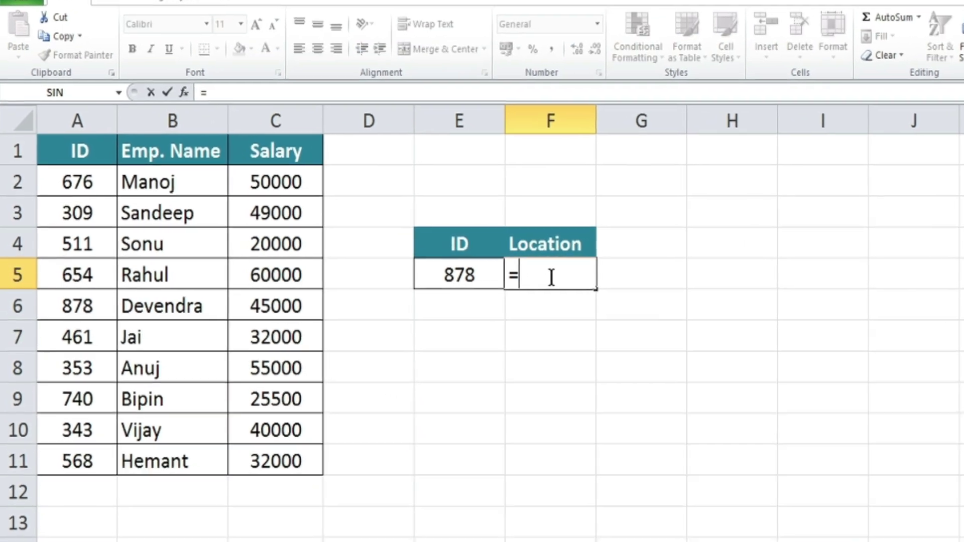
text(vlo)
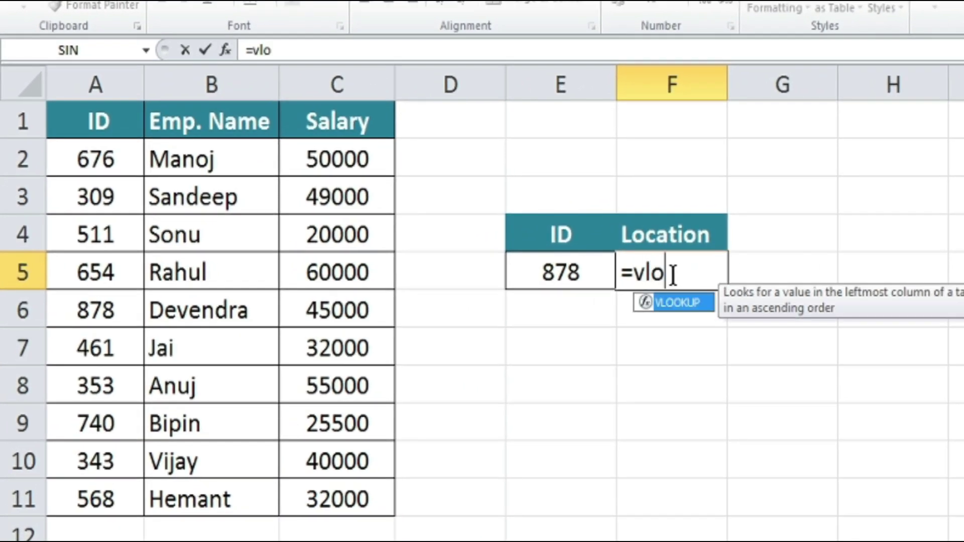
double_click(680, 303)
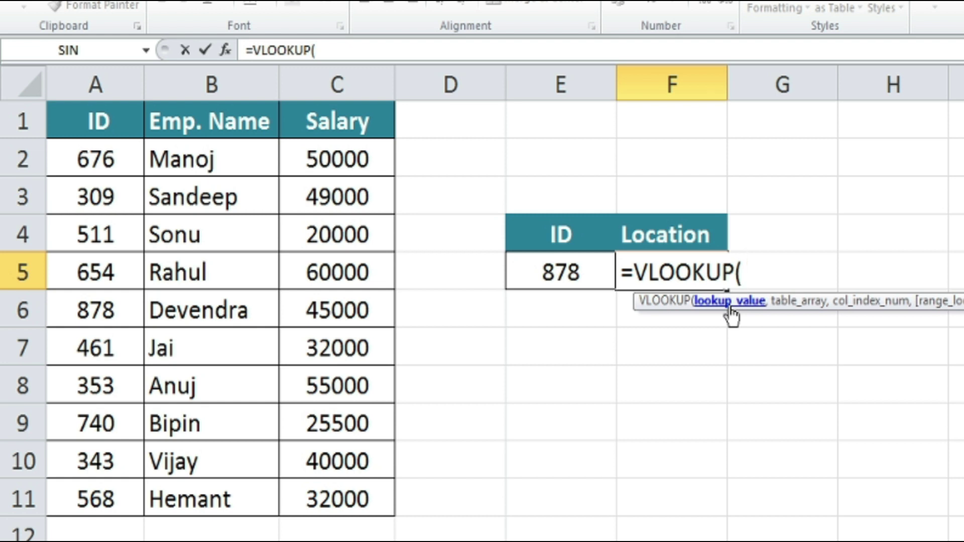
Complete F5 as =VLOOKUP(E5,A1:C11,2,0) to return the employee name for E5's ID.
click(601, 279)
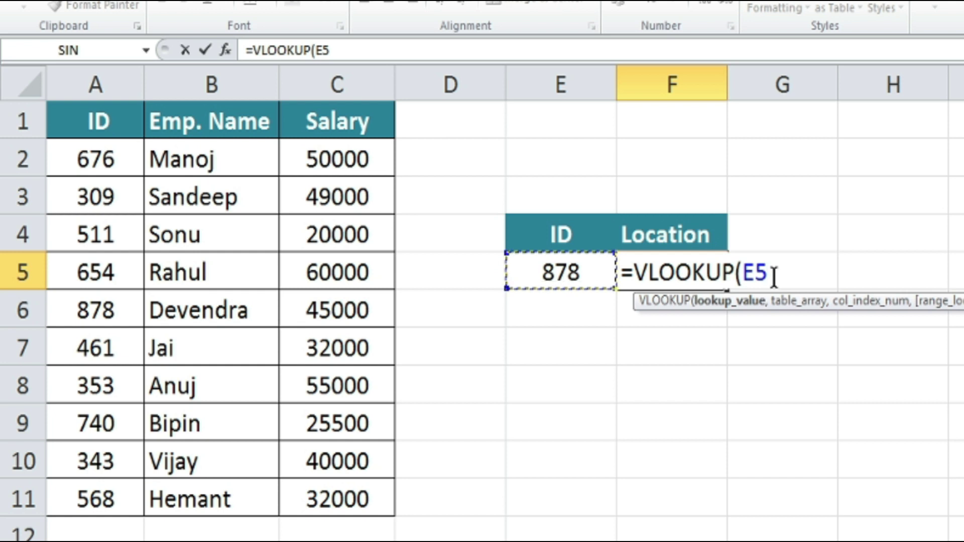
text(,)
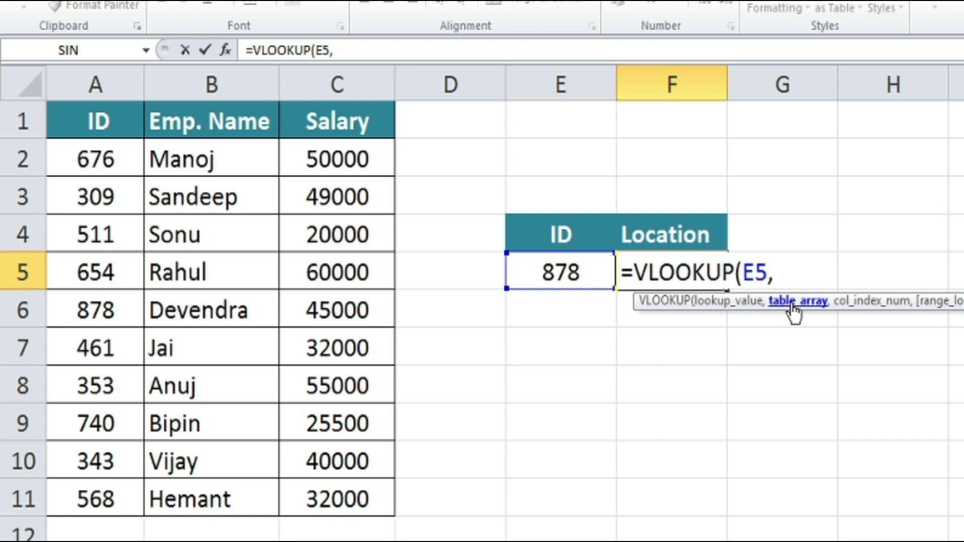
mouse_move(107, 122)
mouse_down()
mouse_move(351, 450)
mouse_move(351, 486)
mouse_up()
text(,)
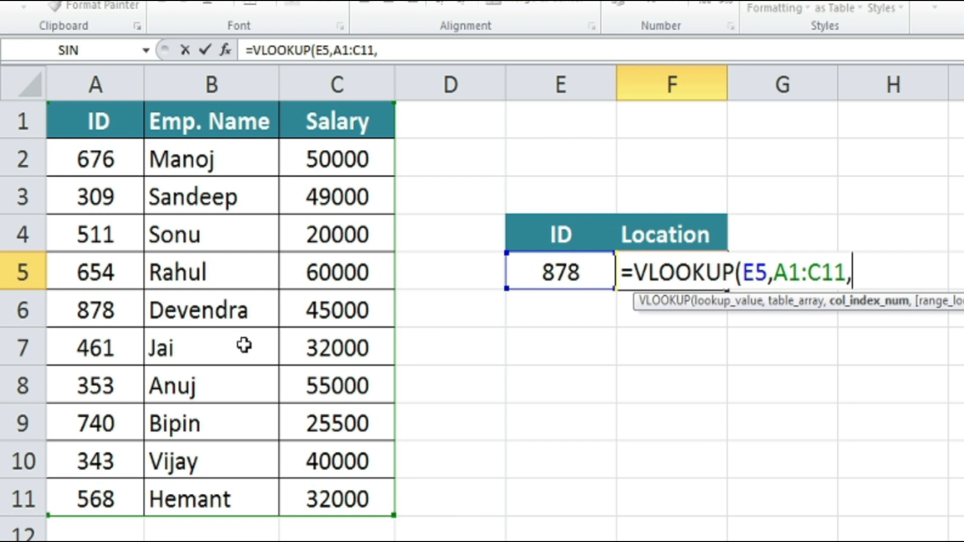
text(2,)
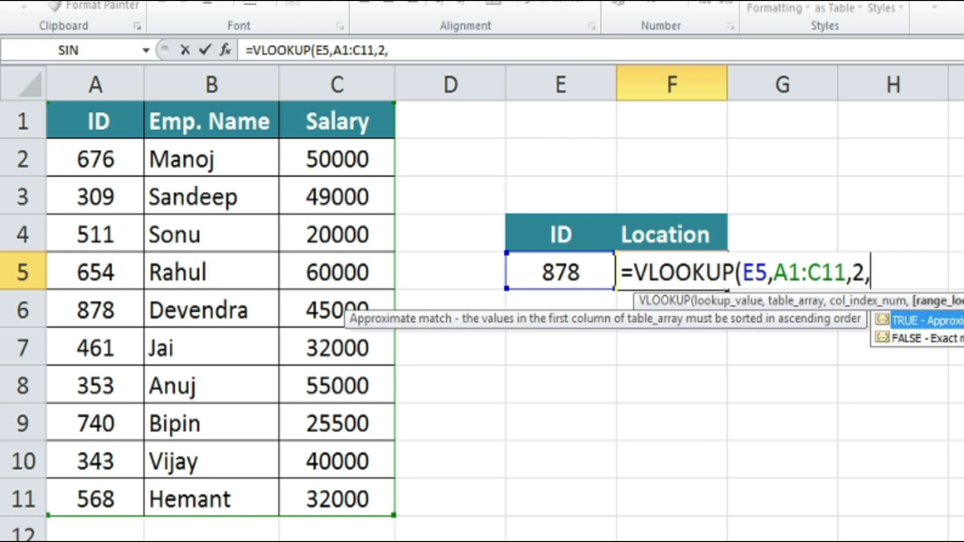
text(0)
text())
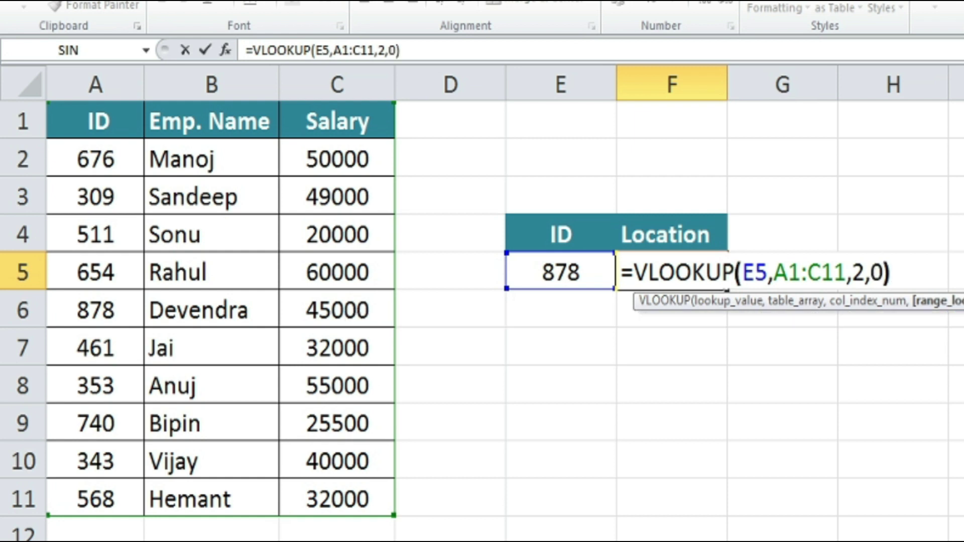
key(Return)
key(Up)
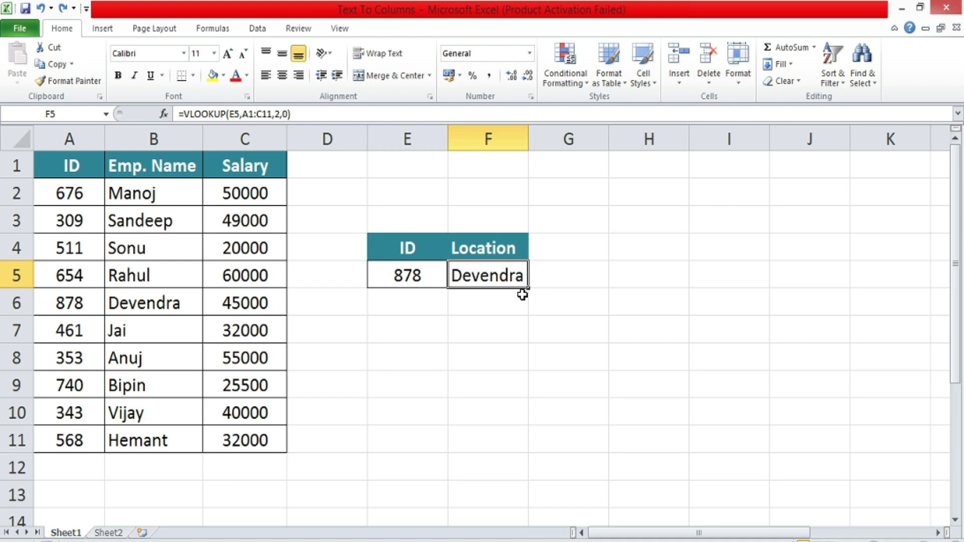
After checking Sheet2, nest F5's name lookup inside an outer VLOOKUP as its lookup value.
click(108, 532)
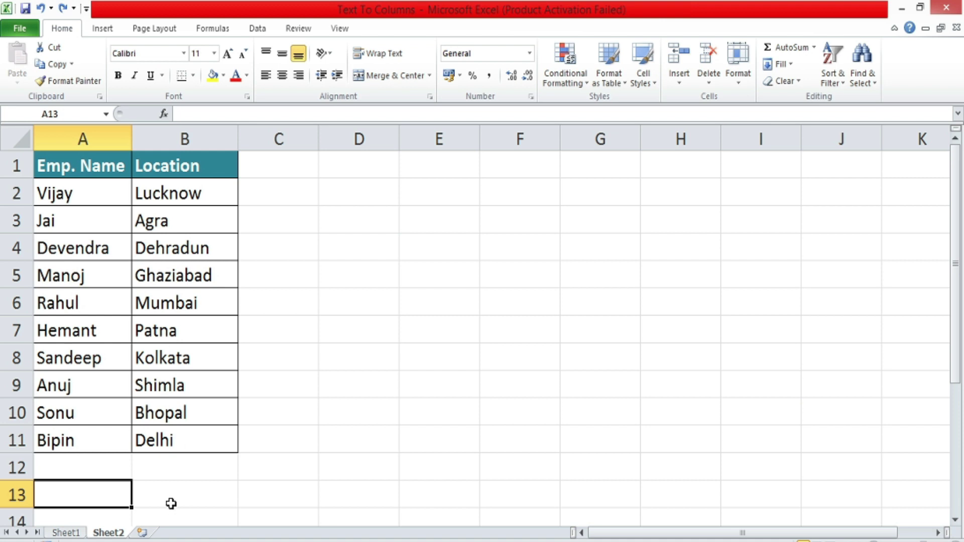
click(77, 535)
key(F2)
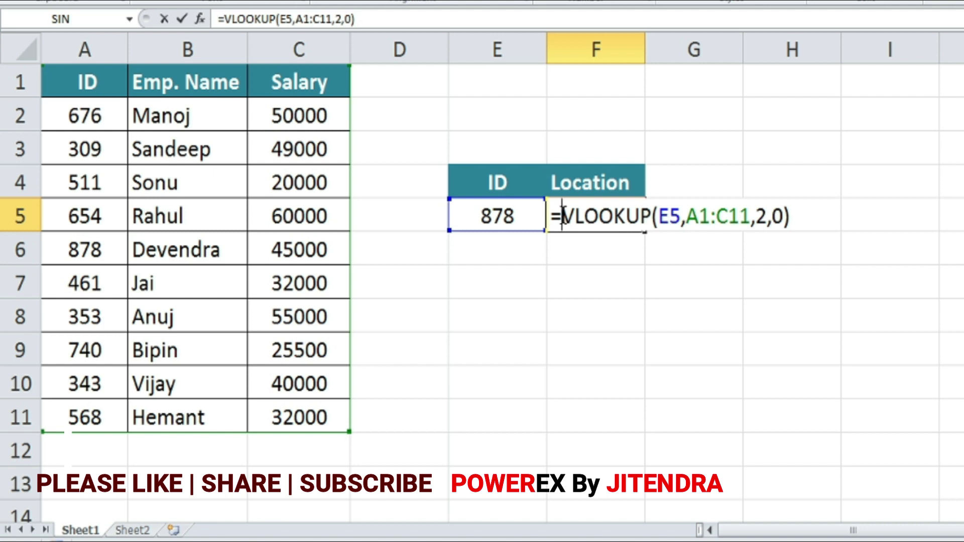
text(vl)
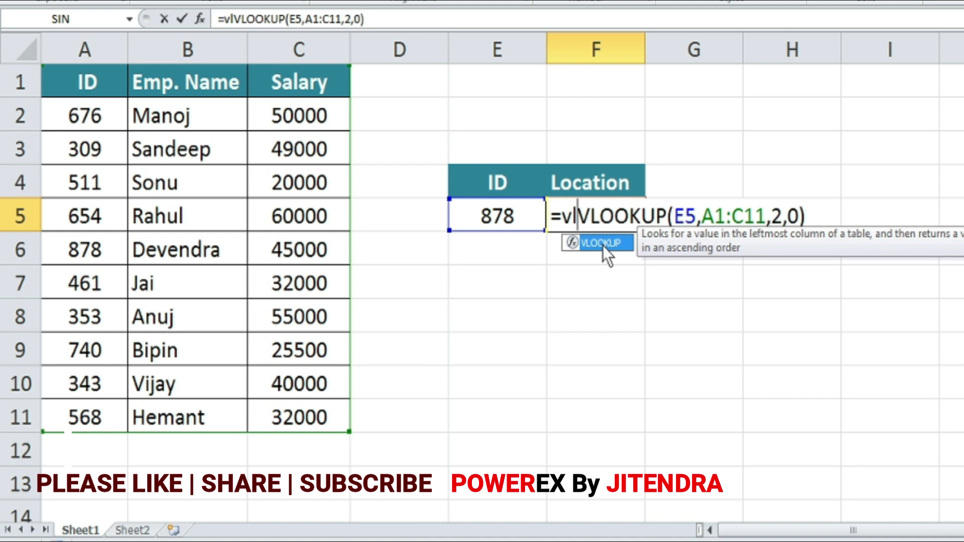
double_click(602, 244)
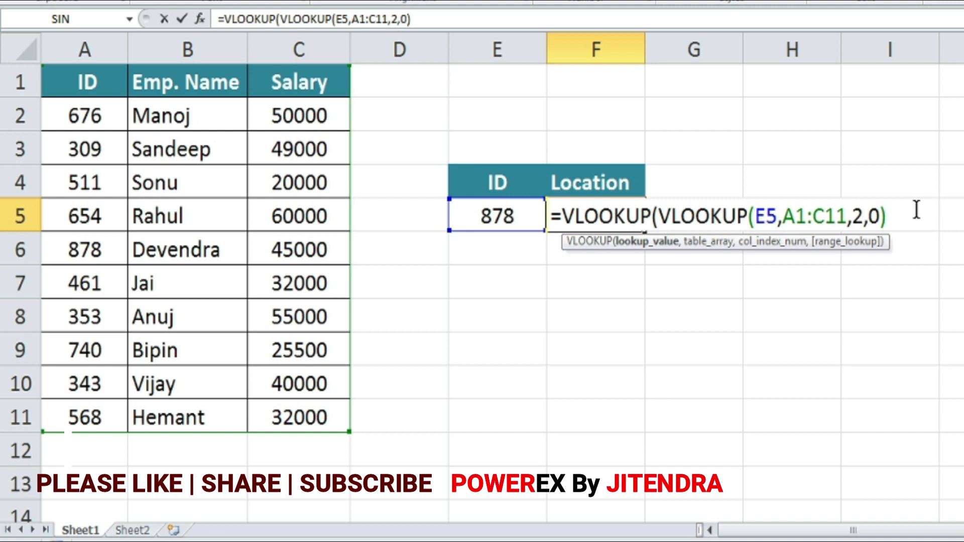
click(895, 213)
text(,)
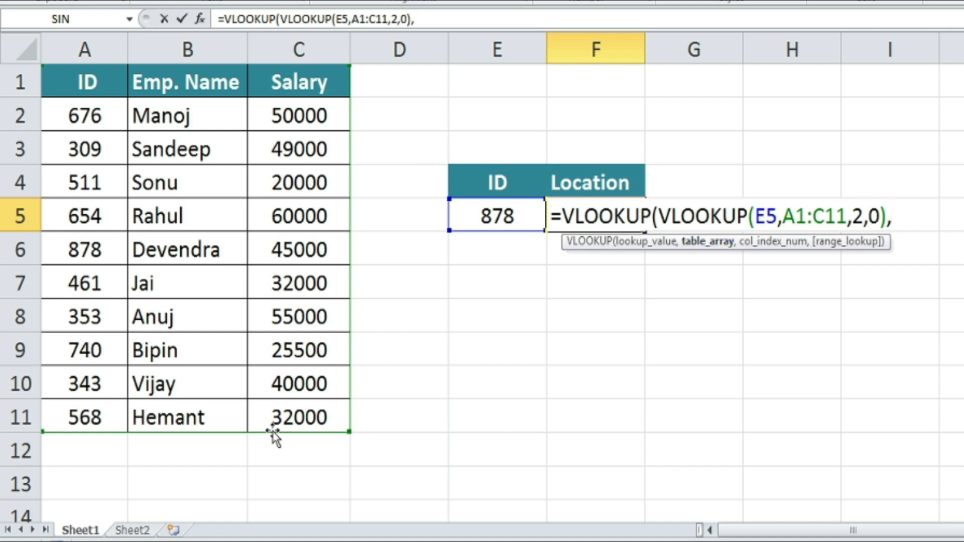
Finish F5 as =VLOOKUP(VLOOKUP(E5,A1:C11,2,0),Sheet2!A1:B11,2,0) to return the location.
click(141, 532)
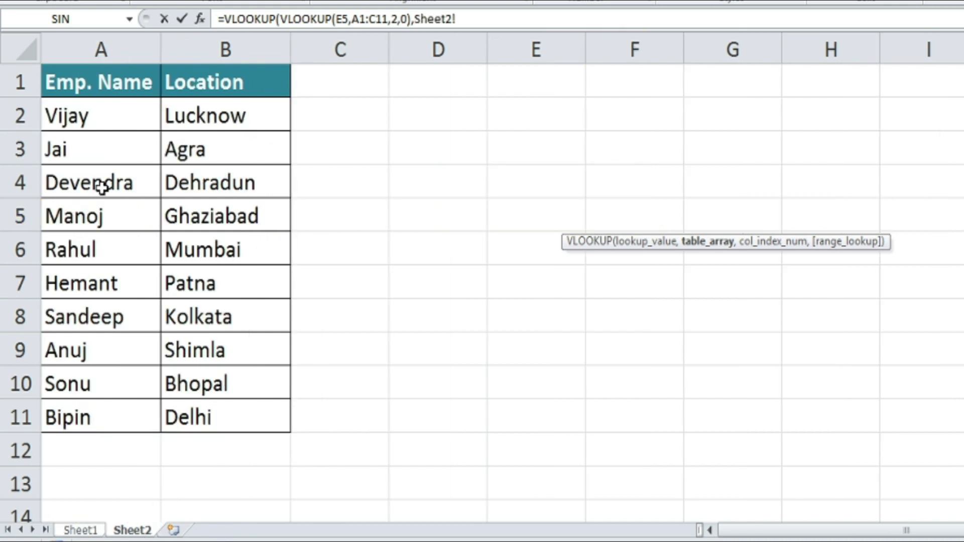
mouse_move(79, 80)
mouse_down()
mouse_move(191, 267)
mouse_move(234, 412)
mouse_up()
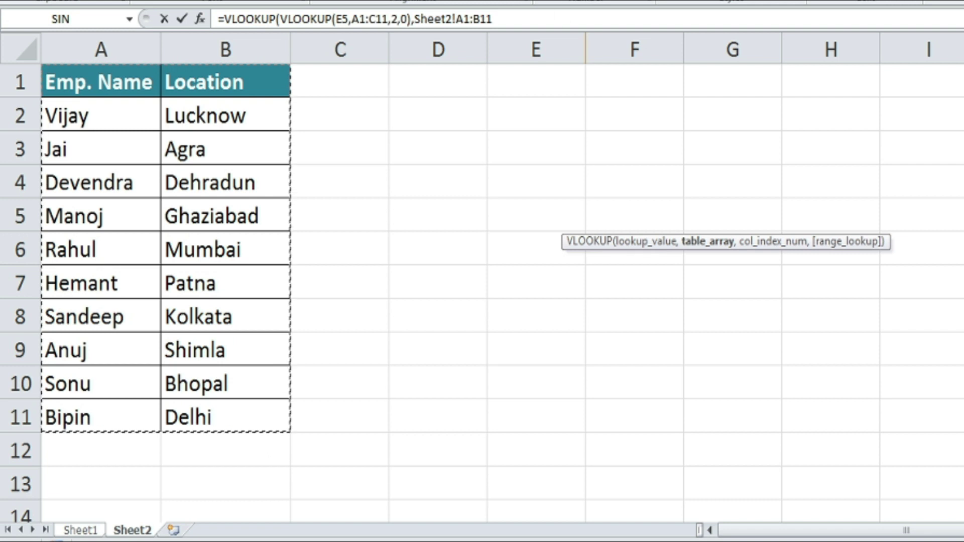
click(518, 21)
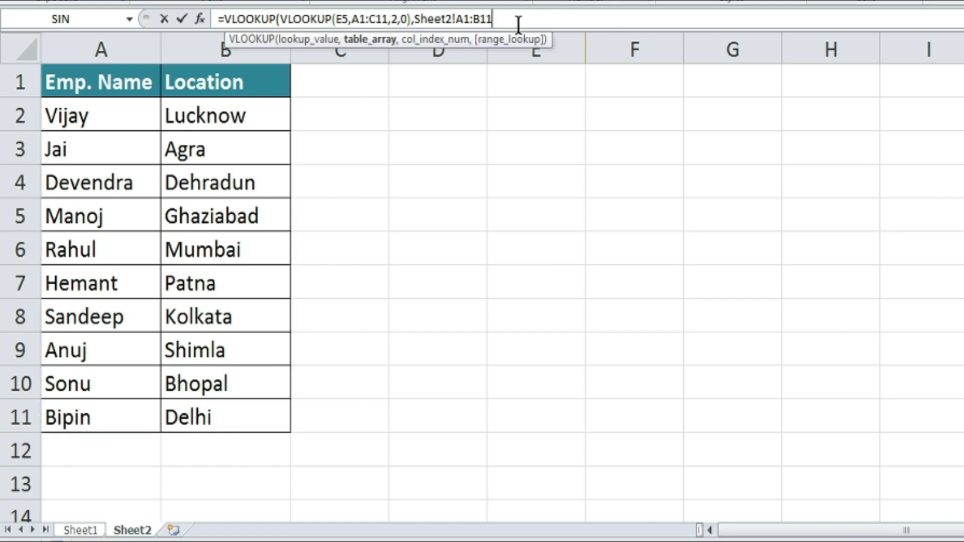
text(,2)
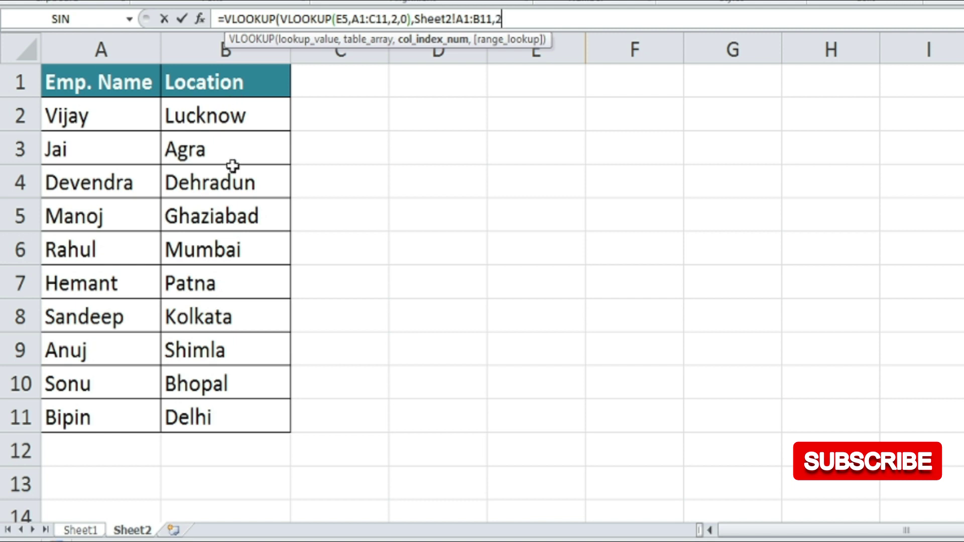
text(,)
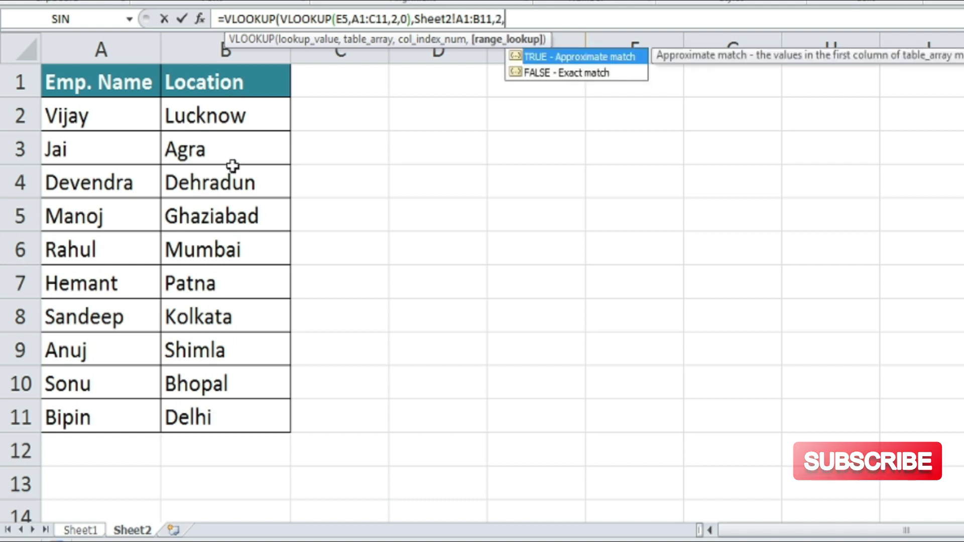
text(0)
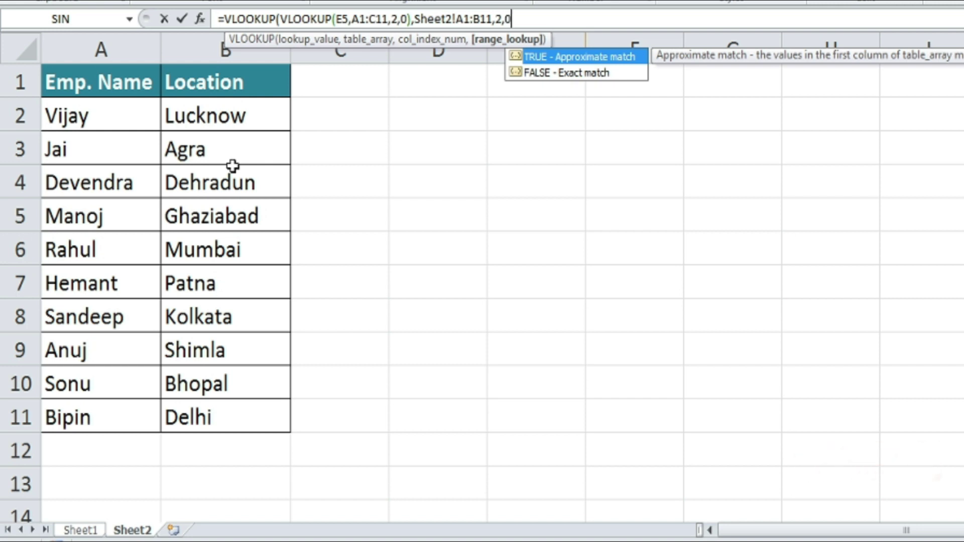
text())
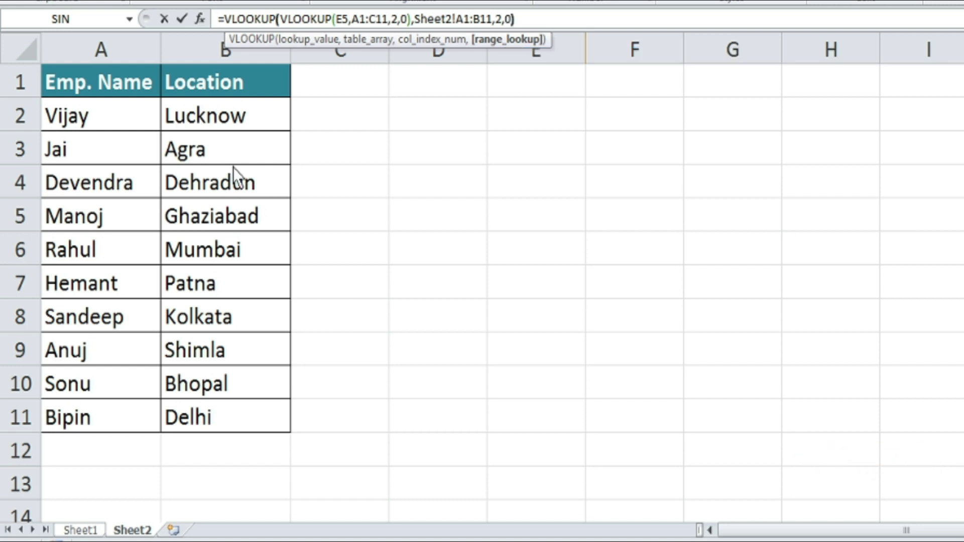
key(Return)
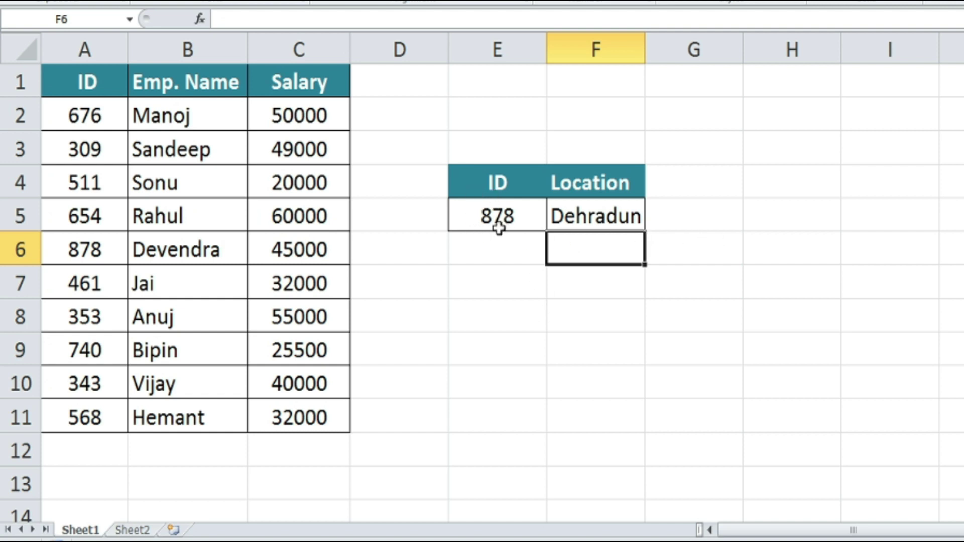
click(57, 255)
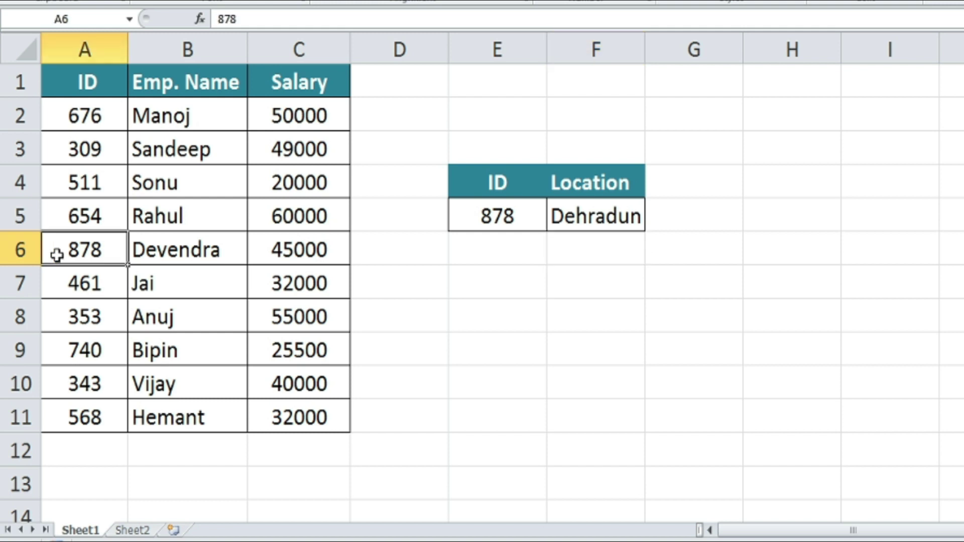
drag(57, 255, 166, 249)
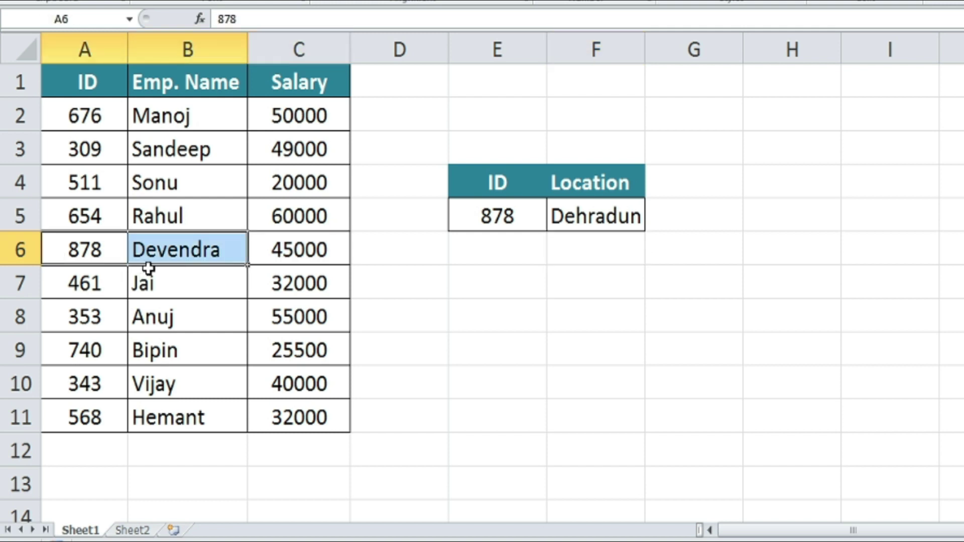
click(151, 249)
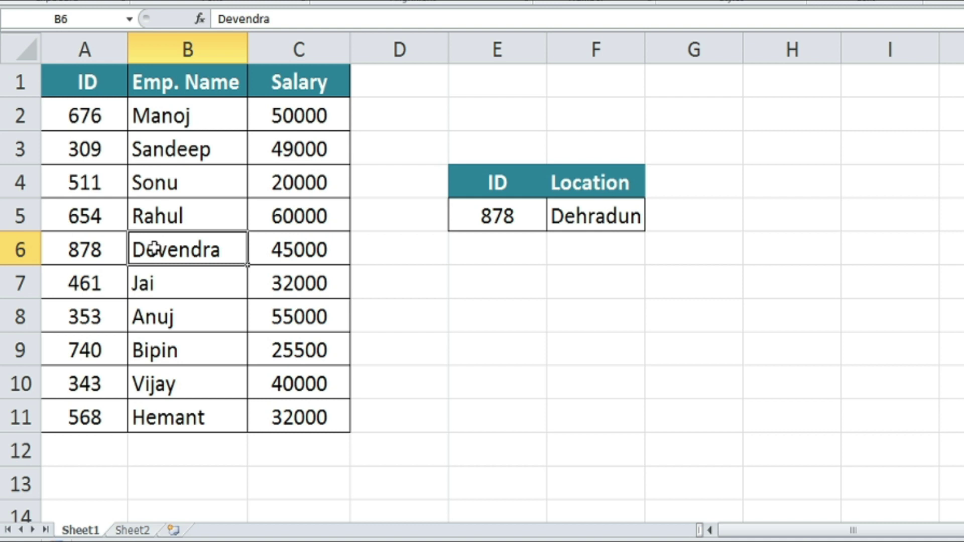
click(133, 530)
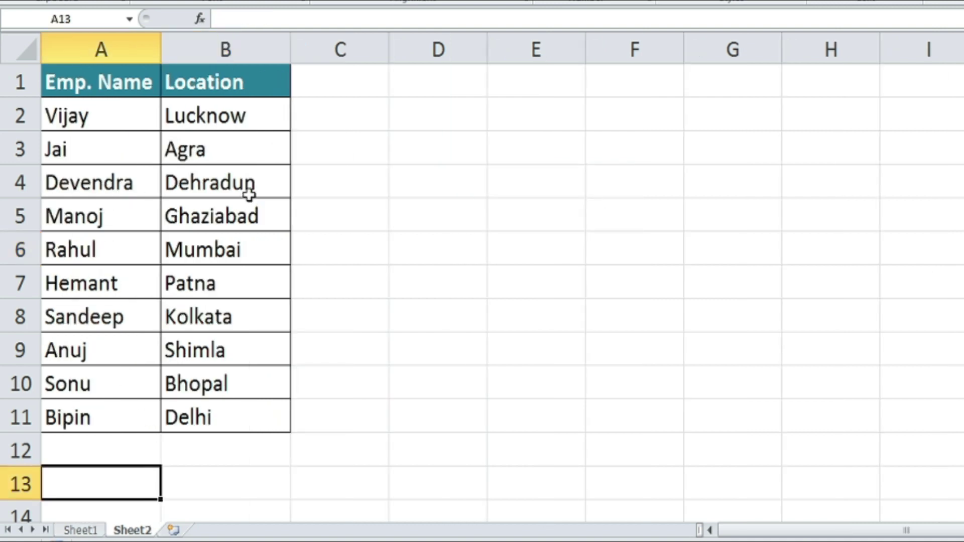
key(ctrl+Page_Up)
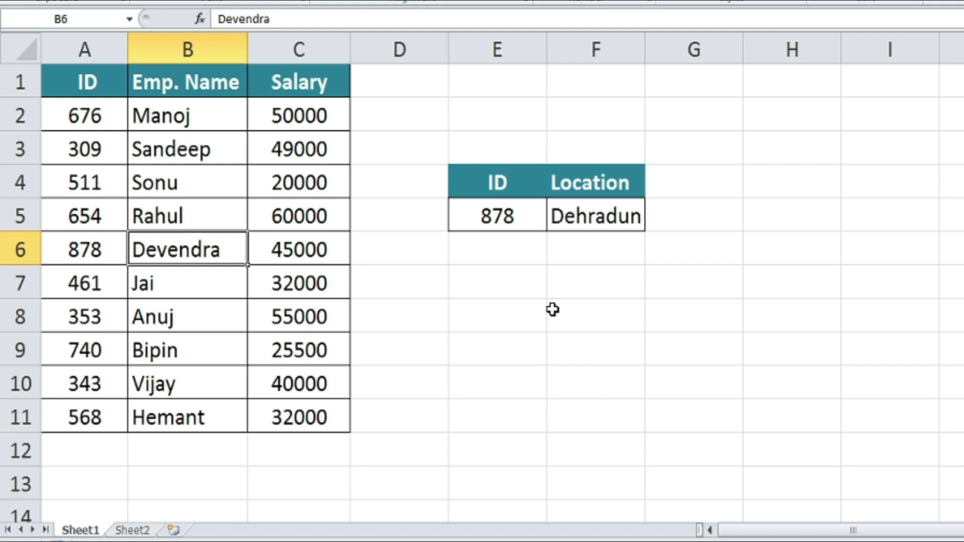
click(516, 217)
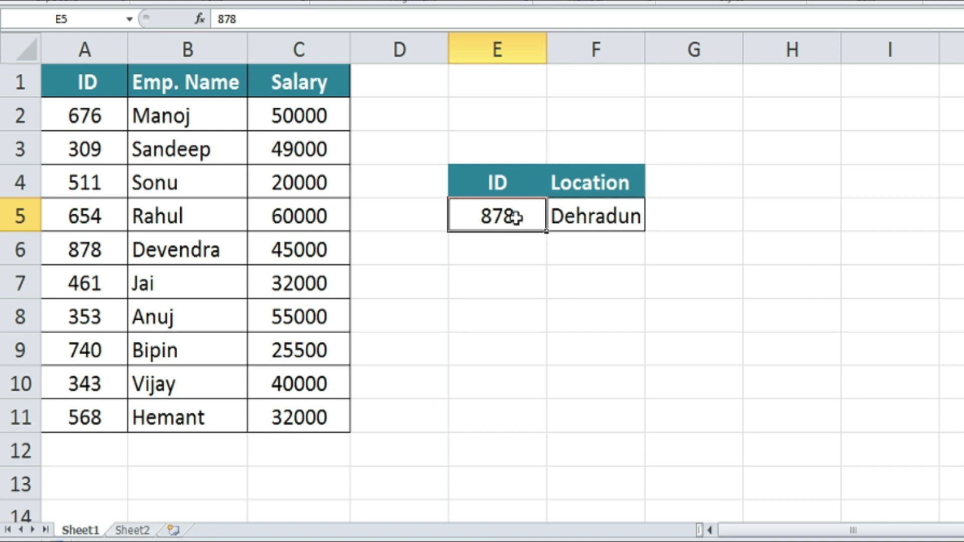
Enter ID 511 in E5 so F5 shows Bhopal, then verify Sonu's Bhopal entry on Sheet2.
text(511)
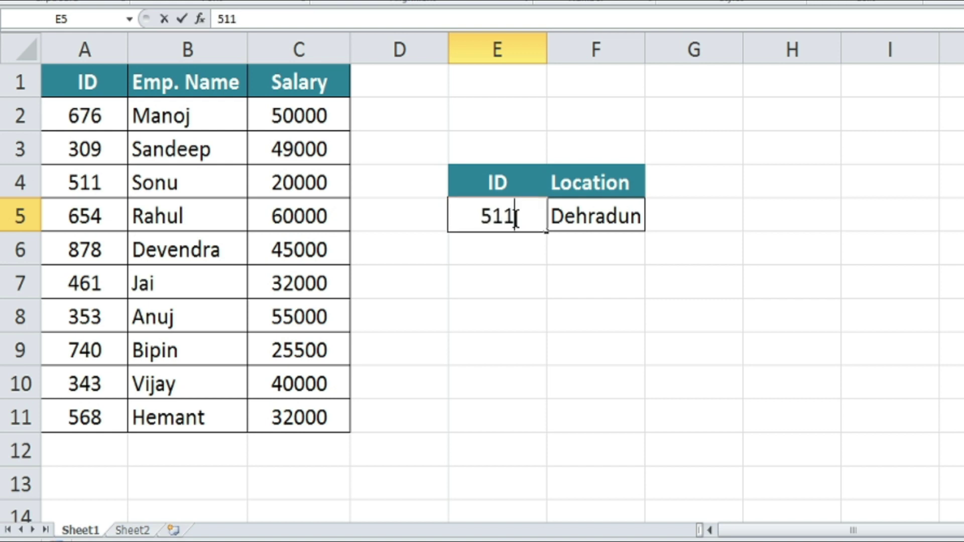
key(Return)
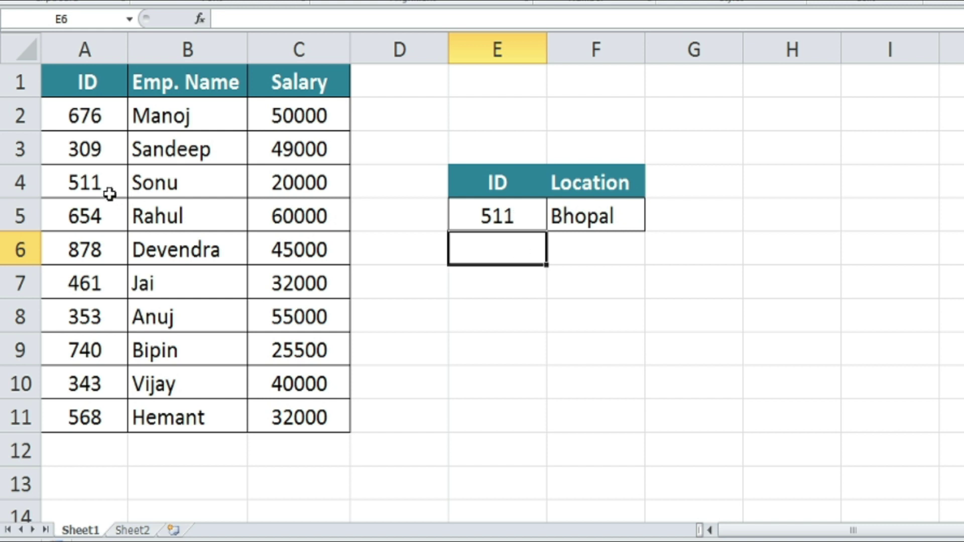
click(137, 531)
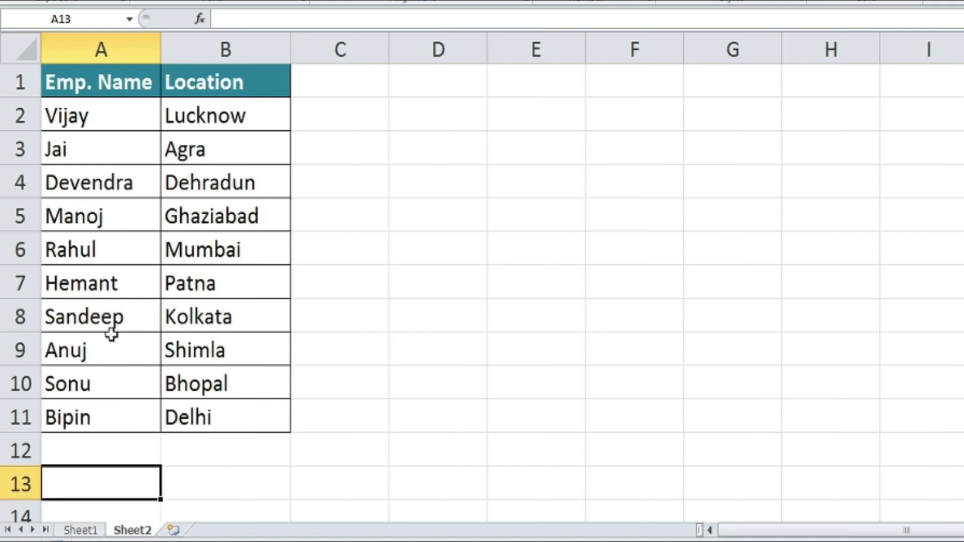
click(111, 385)
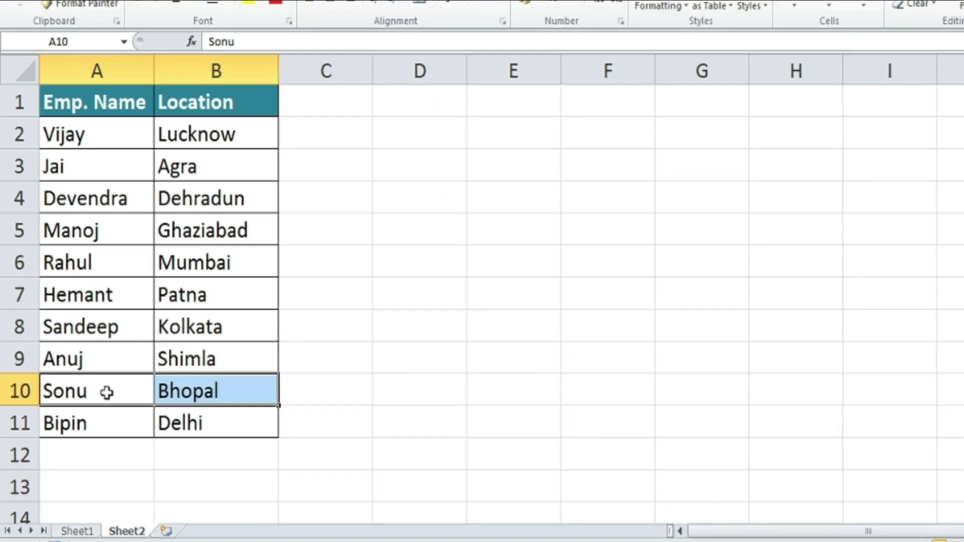